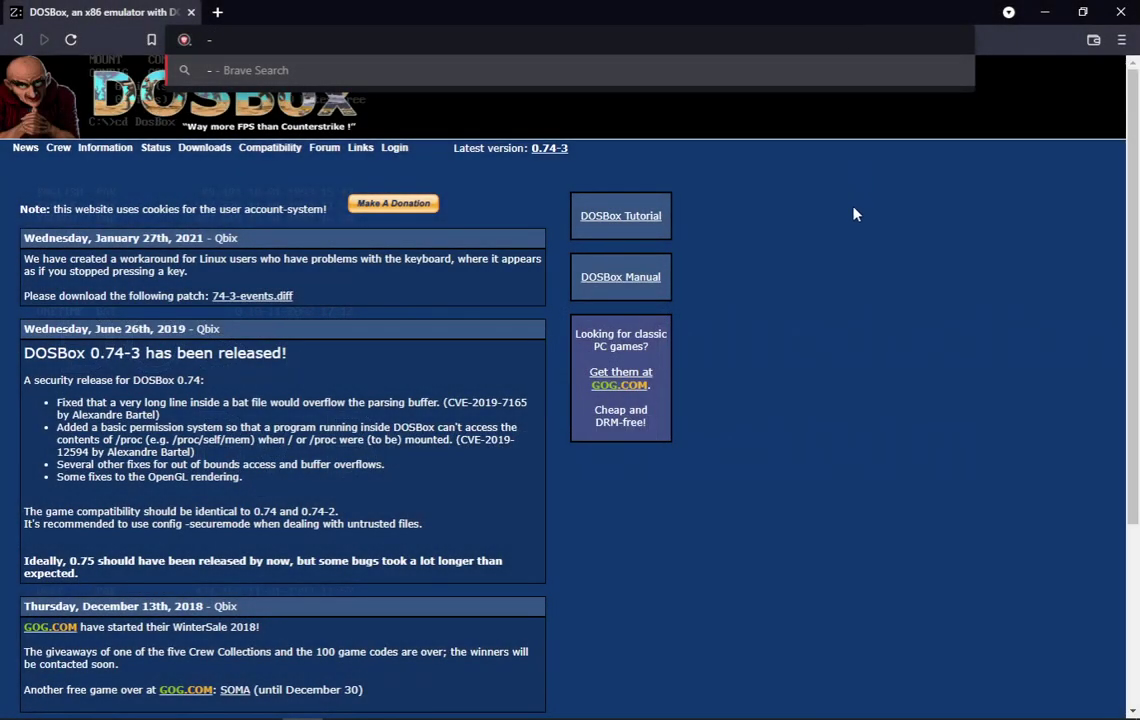
- Try to run Install.exe directly in Windows from the C:\LAB folder in File Explorer
{"action": "left_click", "coordinate": [842, 236]}
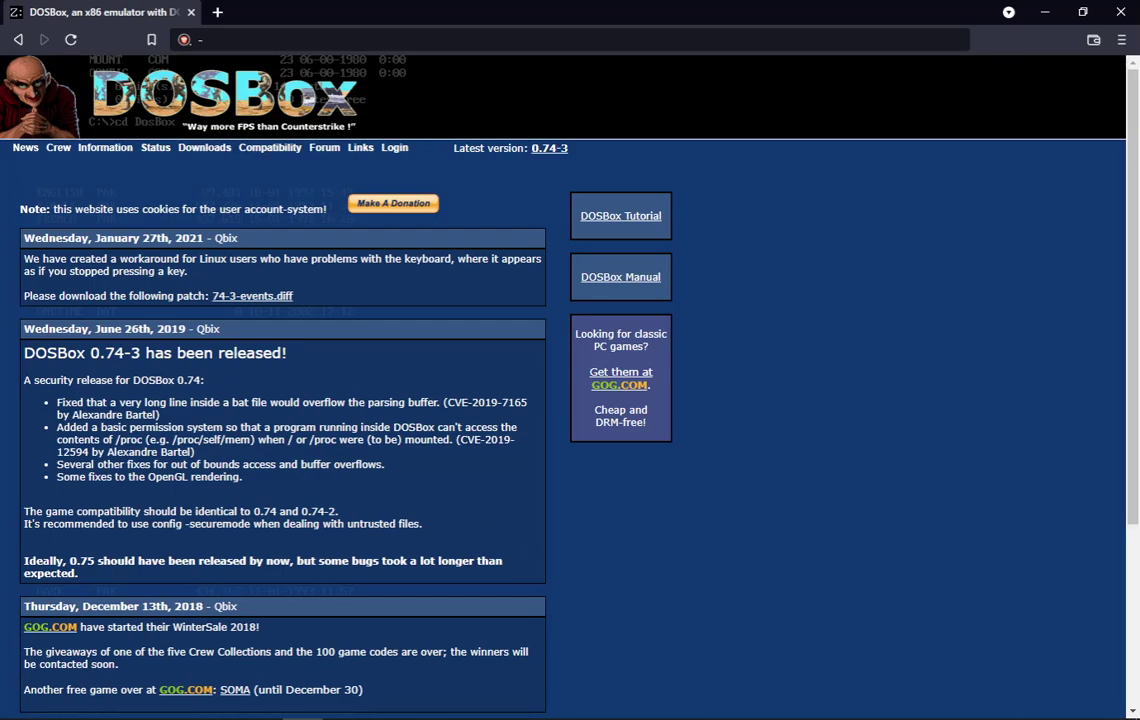
{"action": "left_click", "coordinate": [181, 705]}
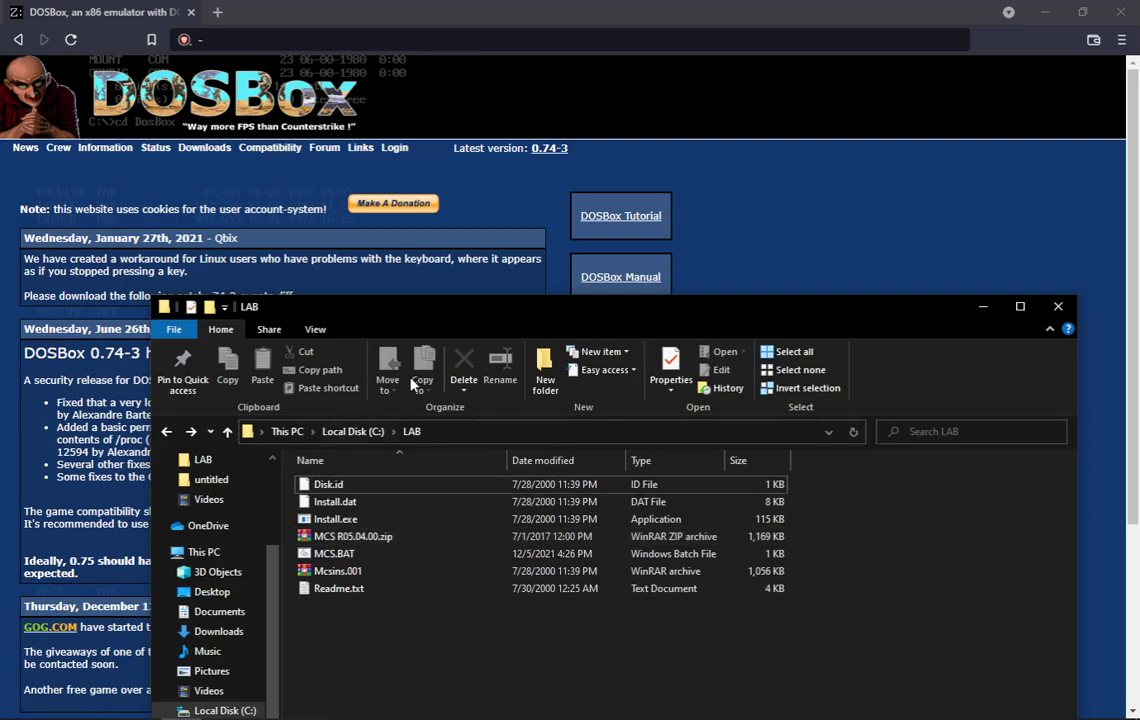
{"action": "double_click", "coordinate": [368, 519]}
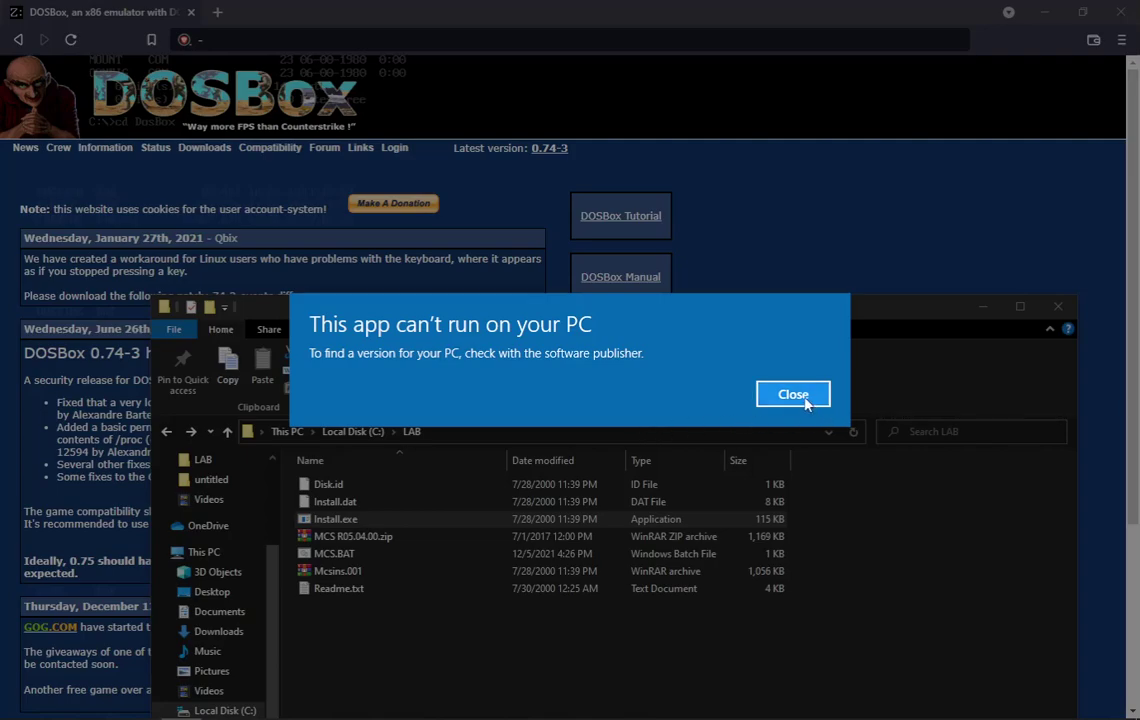
{"action": "left_click", "coordinate": [795, 395]}
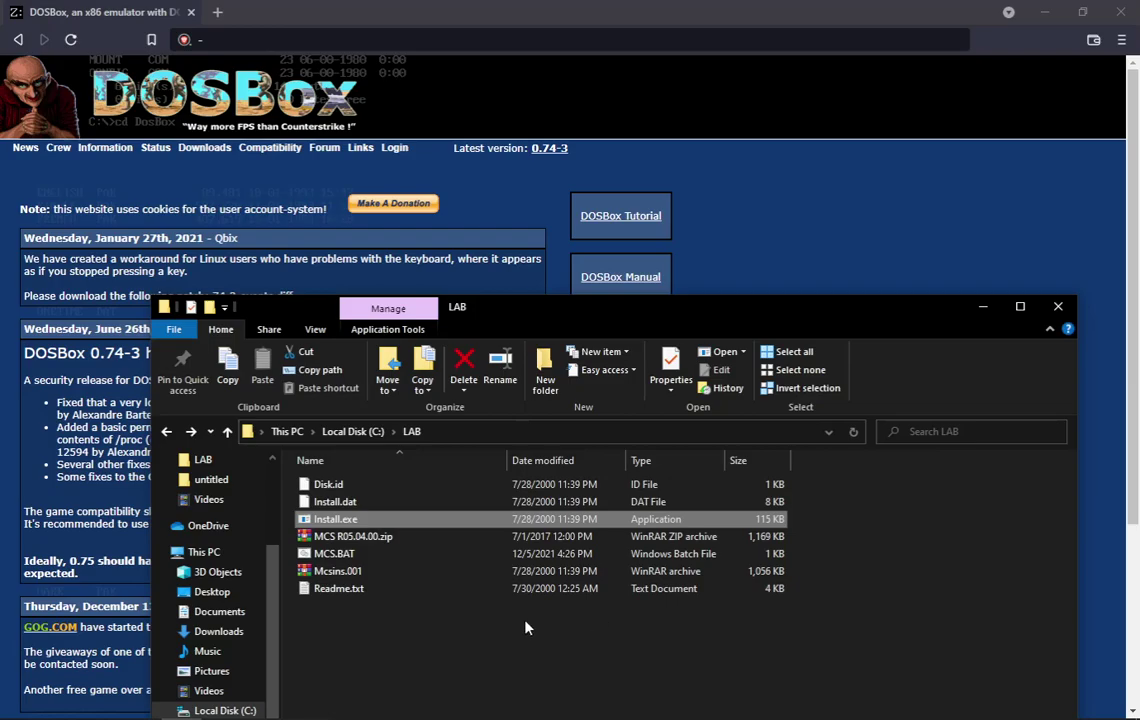
- Switch to the DOSBox window, move it clear of the file list, and mount C:\lab\ as drive C
{"action": "mouse_move", "coordinate": [382, 713]}
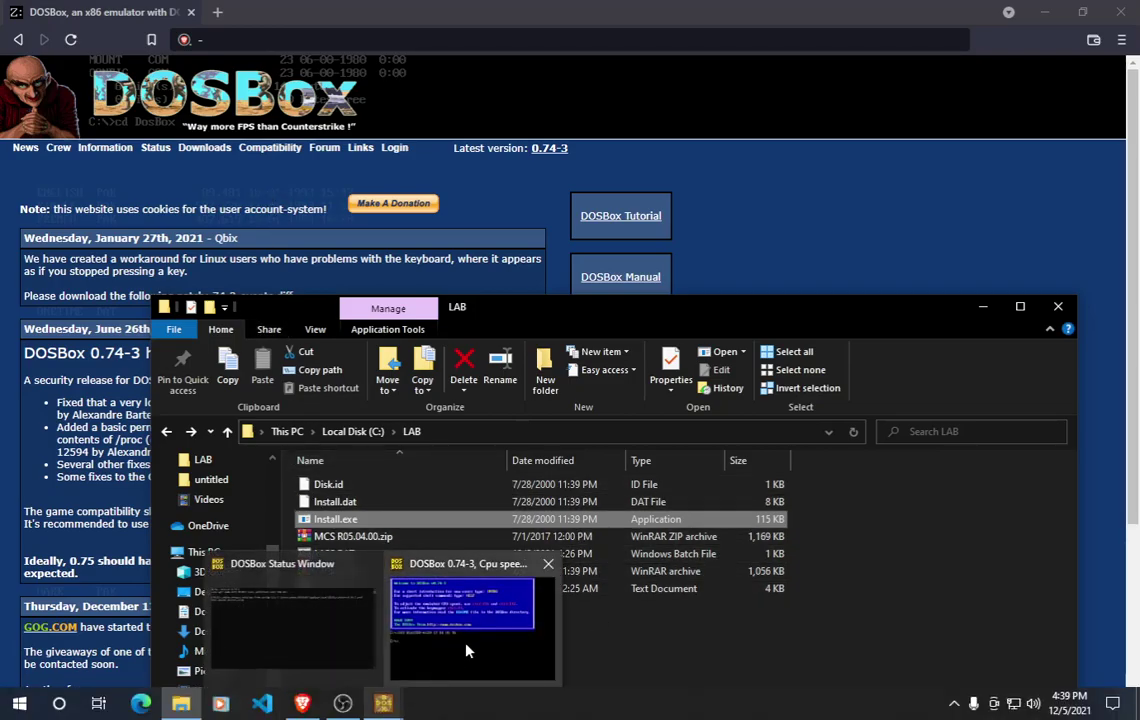
{"action": "left_click", "coordinate": [467, 651]}
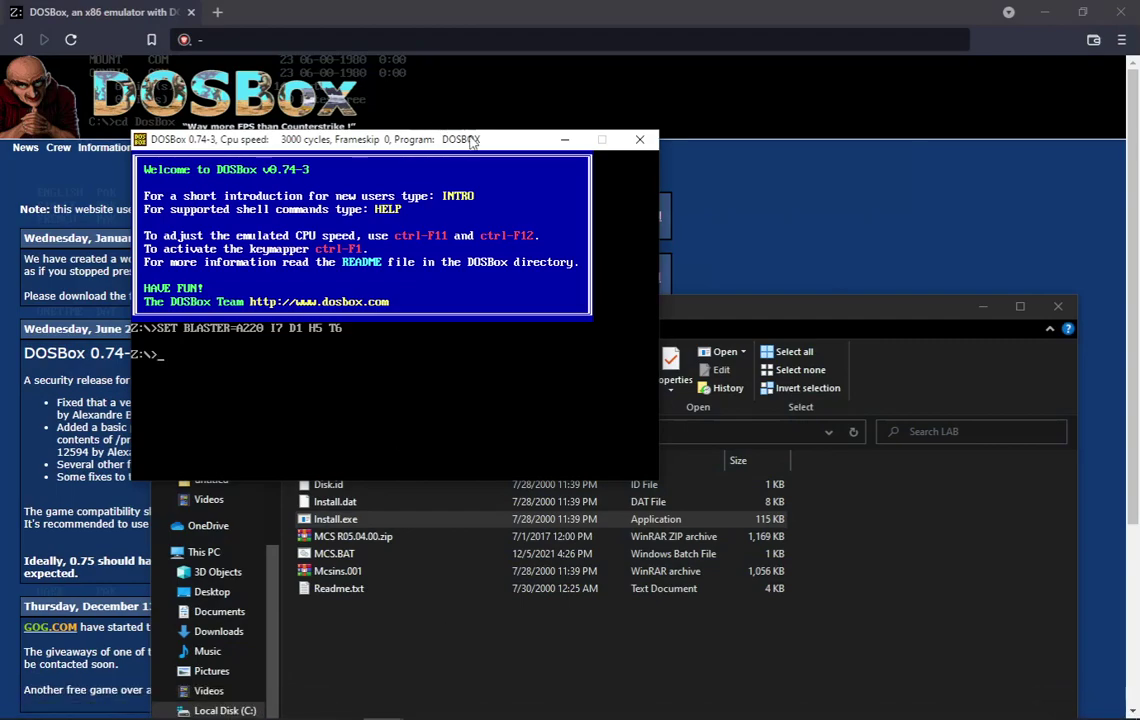
{"action": "left_click_drag", "start_coordinate": [475, 140], "coordinate": [754, 68]}
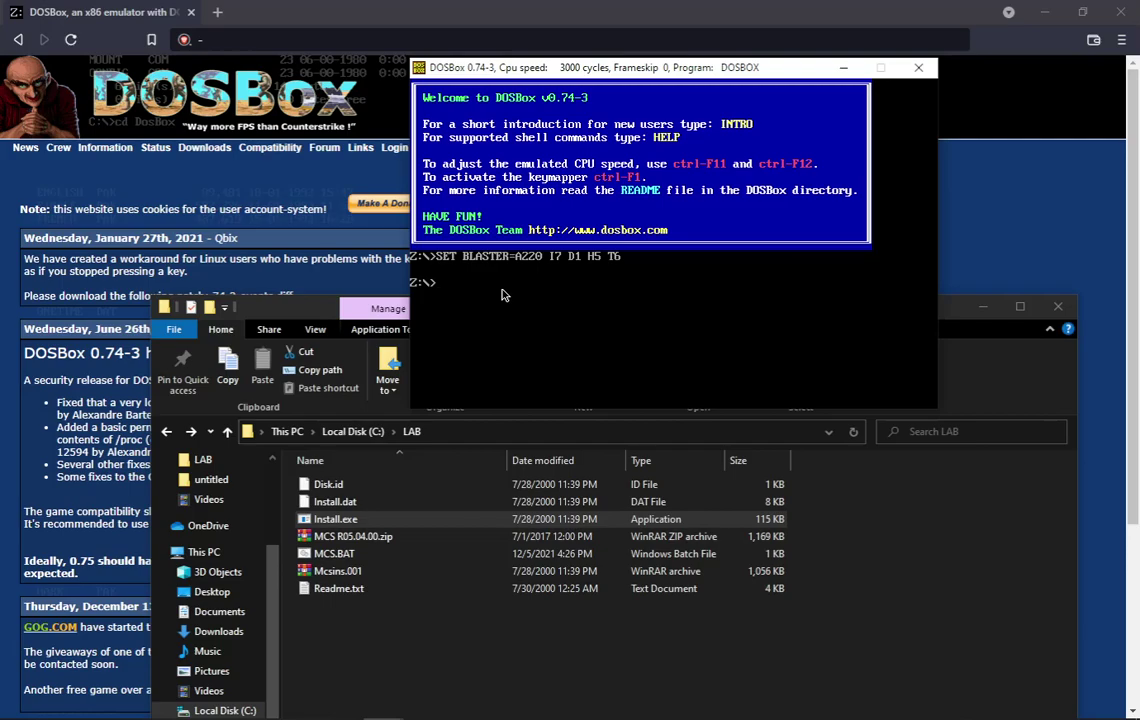
{"action": "type", "text": "mount"}
{"action": "type", "text": "C C:\\lab\\"}
{"action": "key", "text": "Return"}
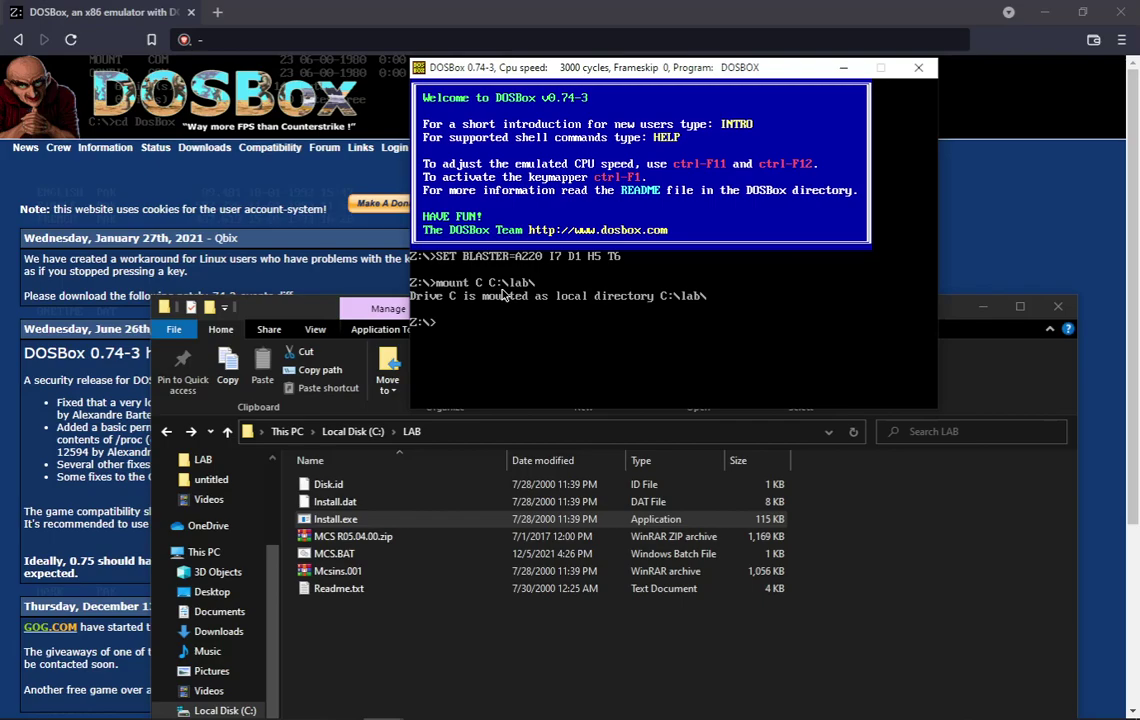
- Change to the mounted C: drive and list its directory contents
{"action": "type", "text": "C:"}
{"action": "key", "text": "Return"}
{"action": "type", "text": "dir"}
{"action": "key", "text": "Return"}
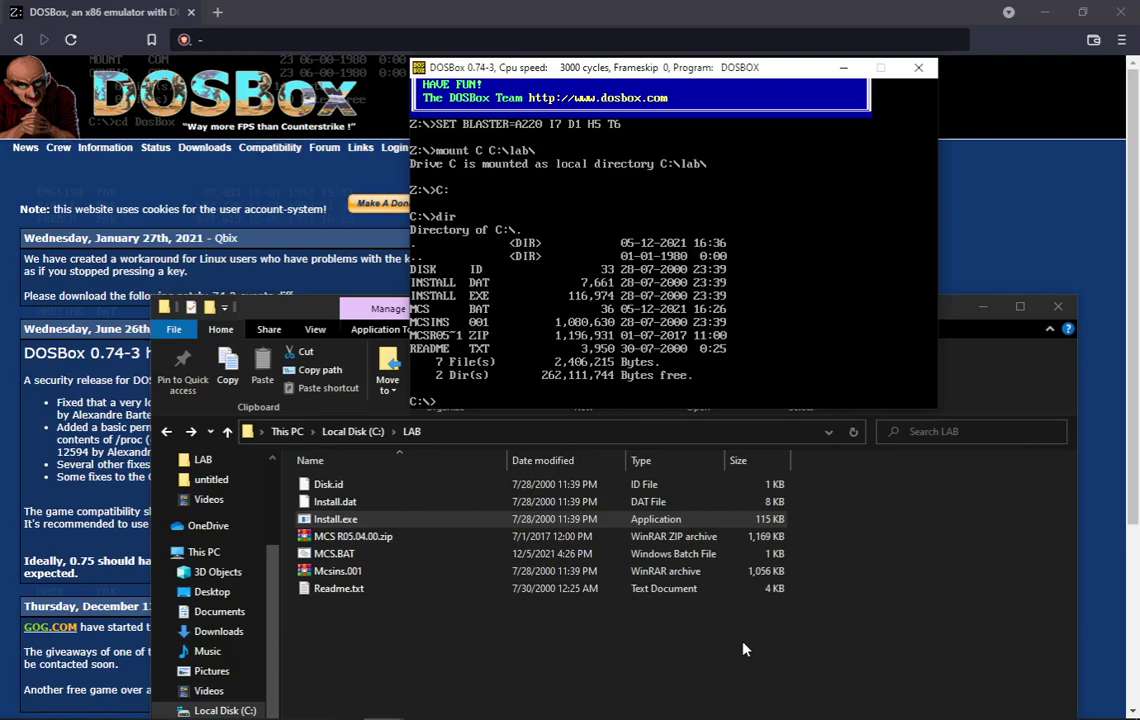
- Run INSTALL.EXE and install MCS RSS on drive C:, continuing through to the DOS prompt
{"action": "type", "text": "INSTALL.EXE"}
{"action": "key", "text": "Return"}
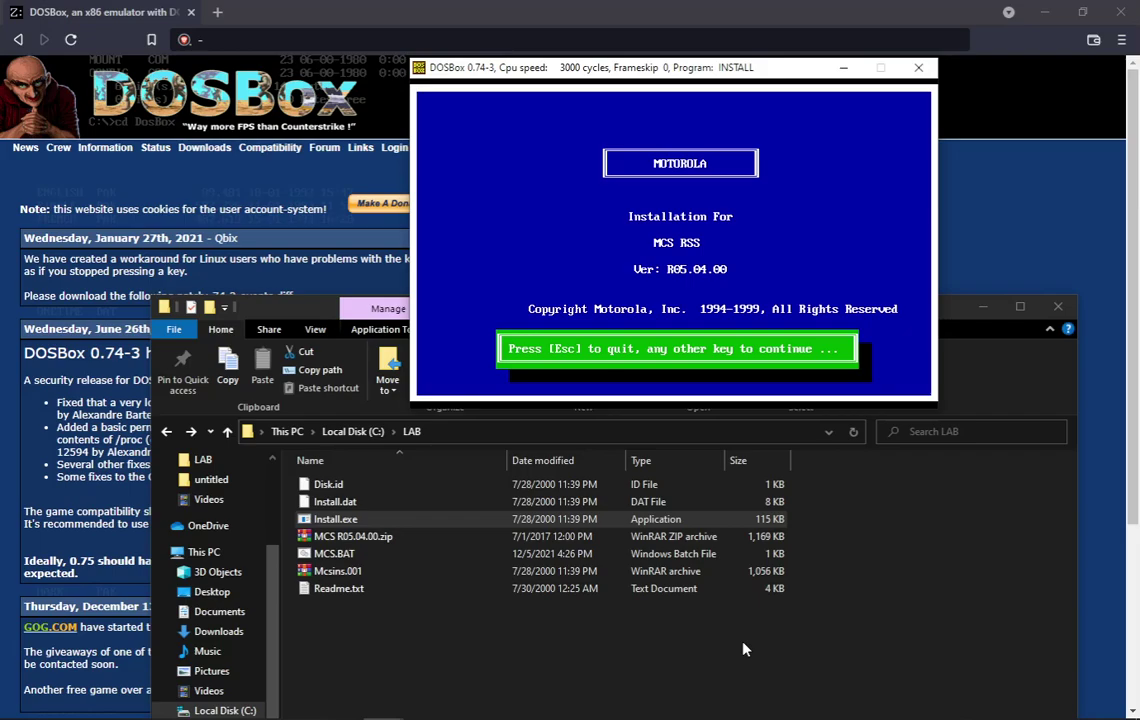
{"action": "key", "text": "Return"}
{"action": "key", "text": "Return"}
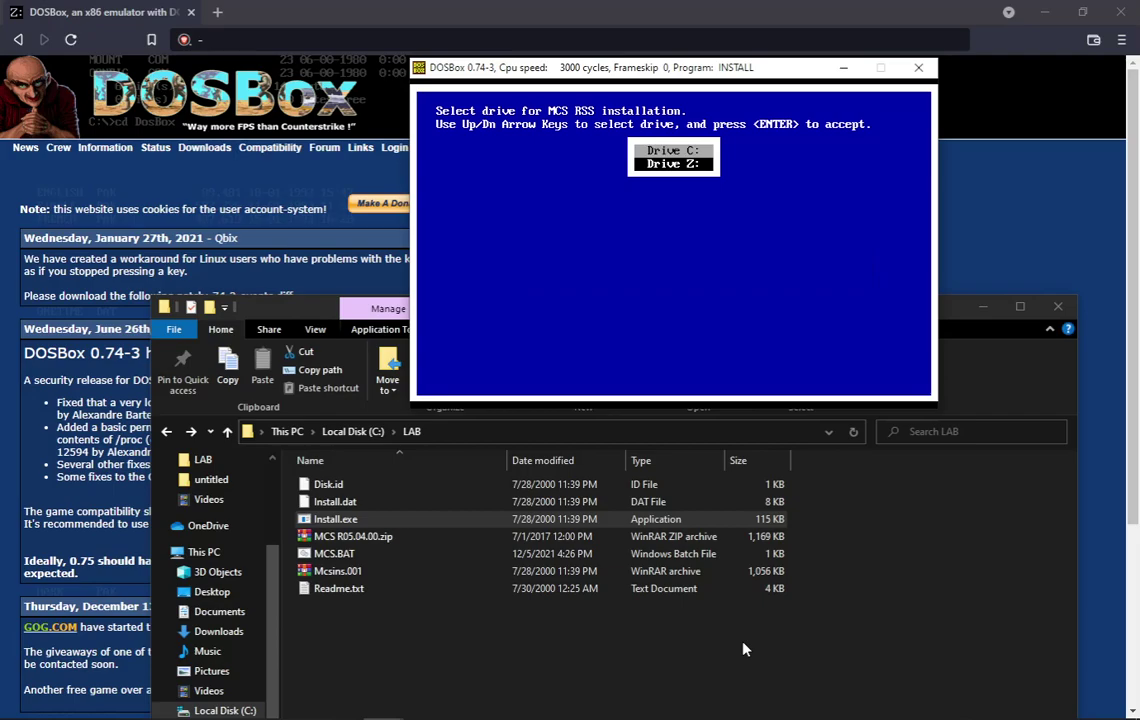
{"action": "key", "text": "Return"}
{"action": "key", "text": "Return"}
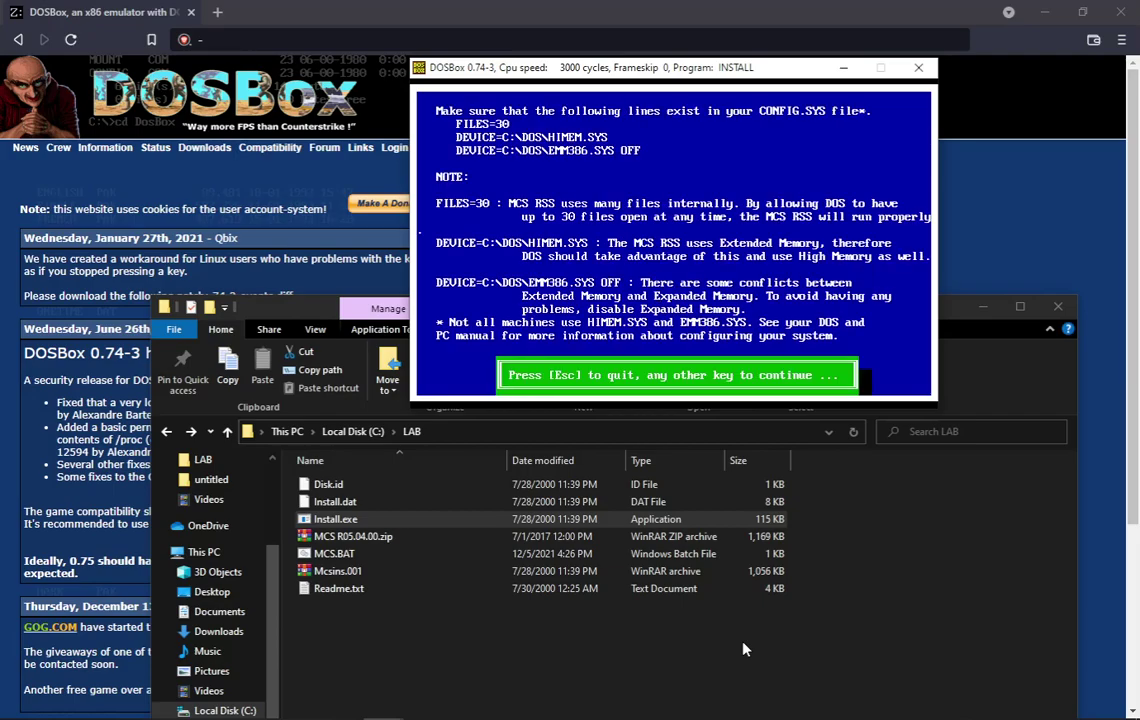
{"action": "key", "text": "Return"}
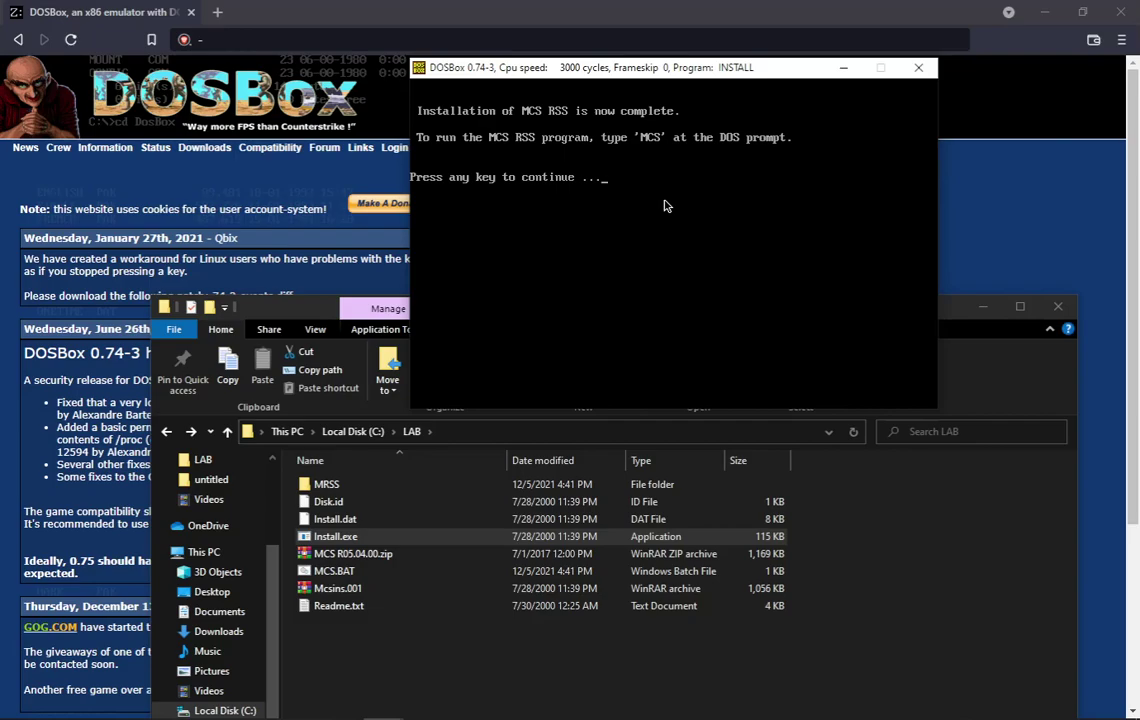
{"action": "key", "text": "Return"}
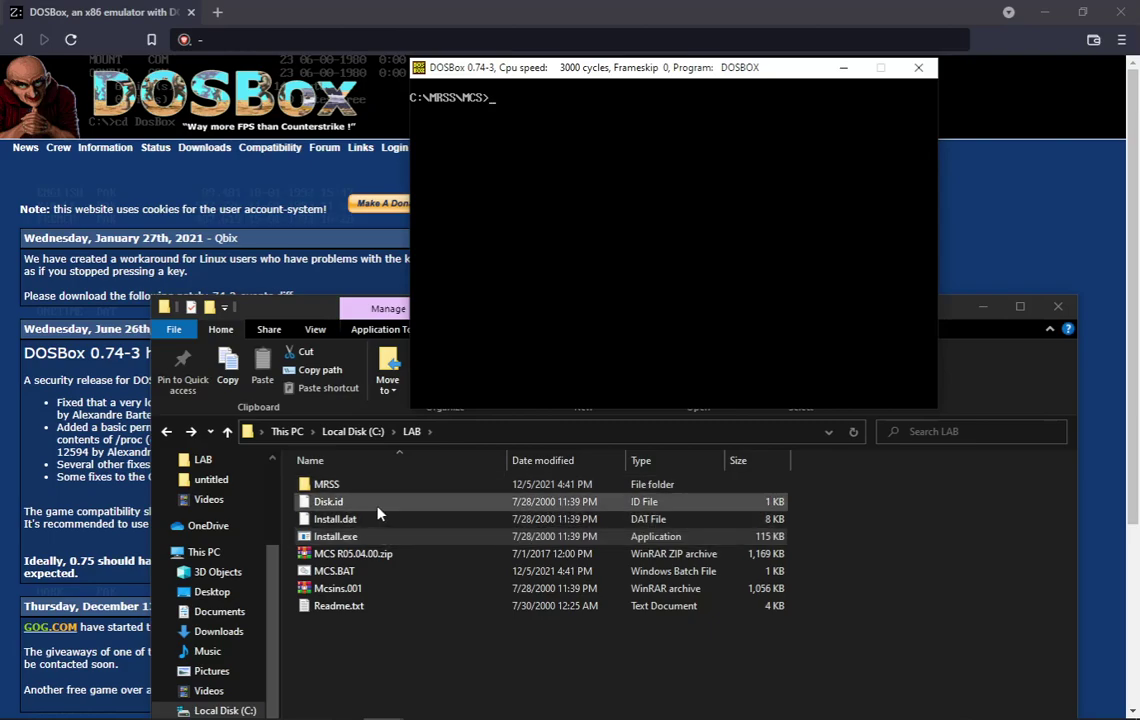
- Inspect the installed files in the MRSS\MCS folder in File Explorer and select MCS.BAT
{"action": "double_click", "coordinate": [355, 486]}
{"action": "double_click", "coordinate": [355, 486]}
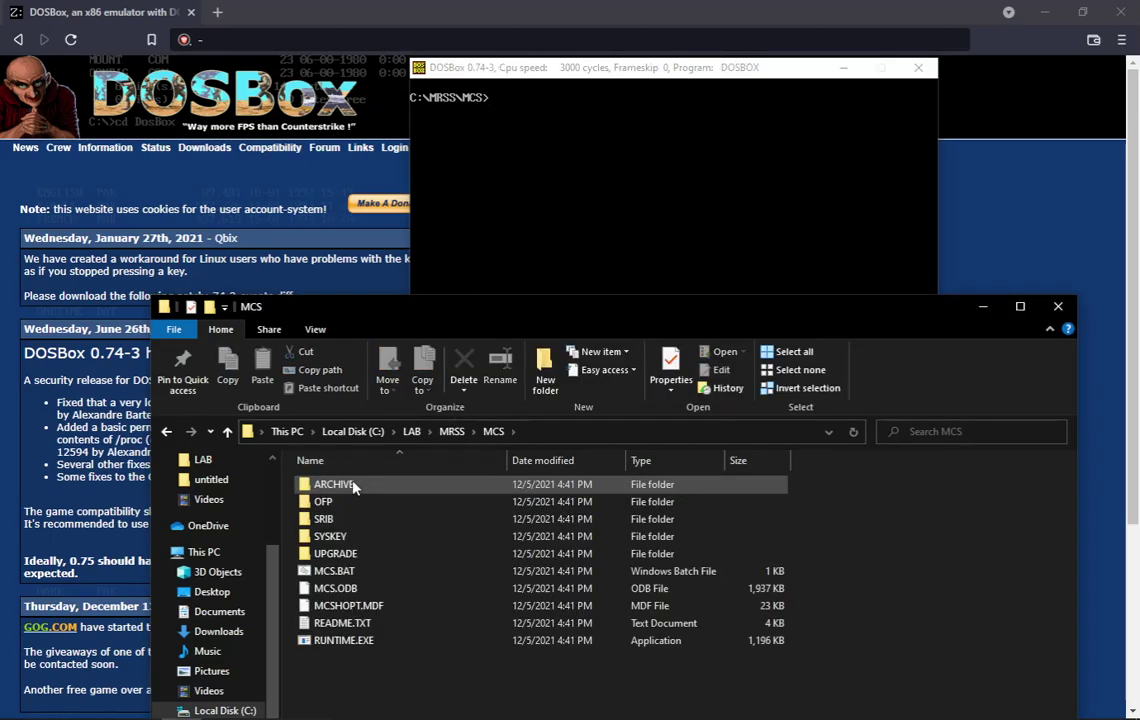
{"action": "left_click", "coordinate": [408, 575]}
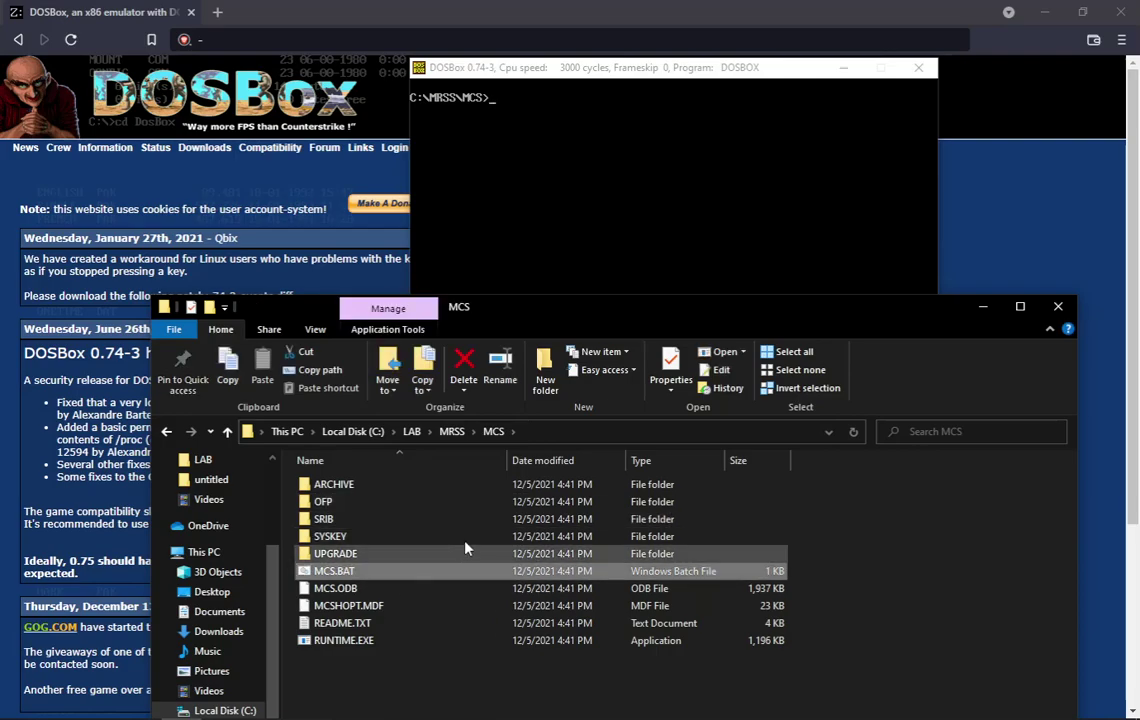
- Return to DOSBox, launch the radio service software with the mcs command, and continue to its main menu
{"action": "left_click", "coordinate": [600, 233]}
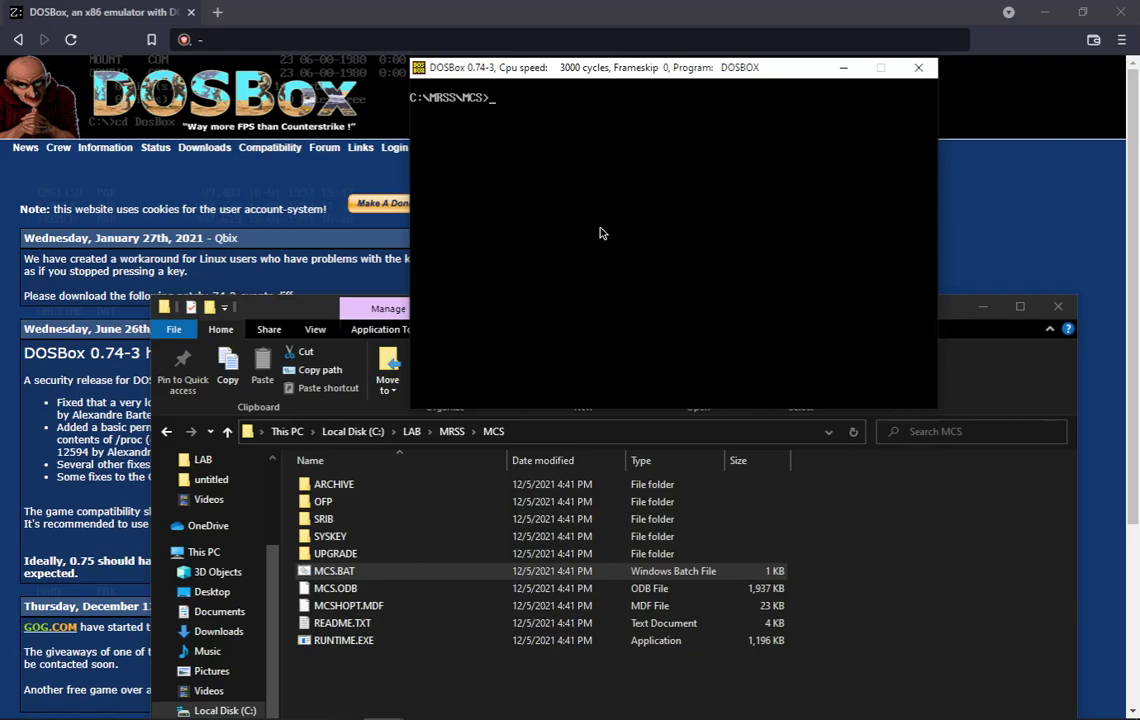
{"action": "type", "text": "mcs"}
{"action": "key", "text": "Return"}
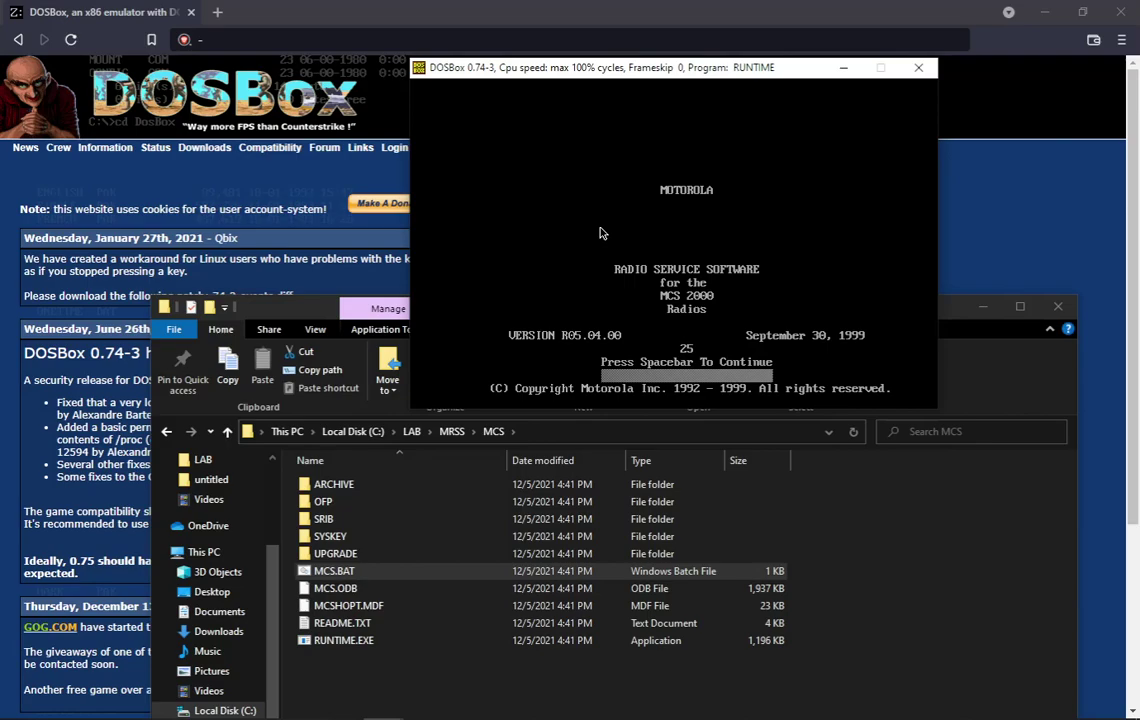
{"action": "key", "text": "space"}
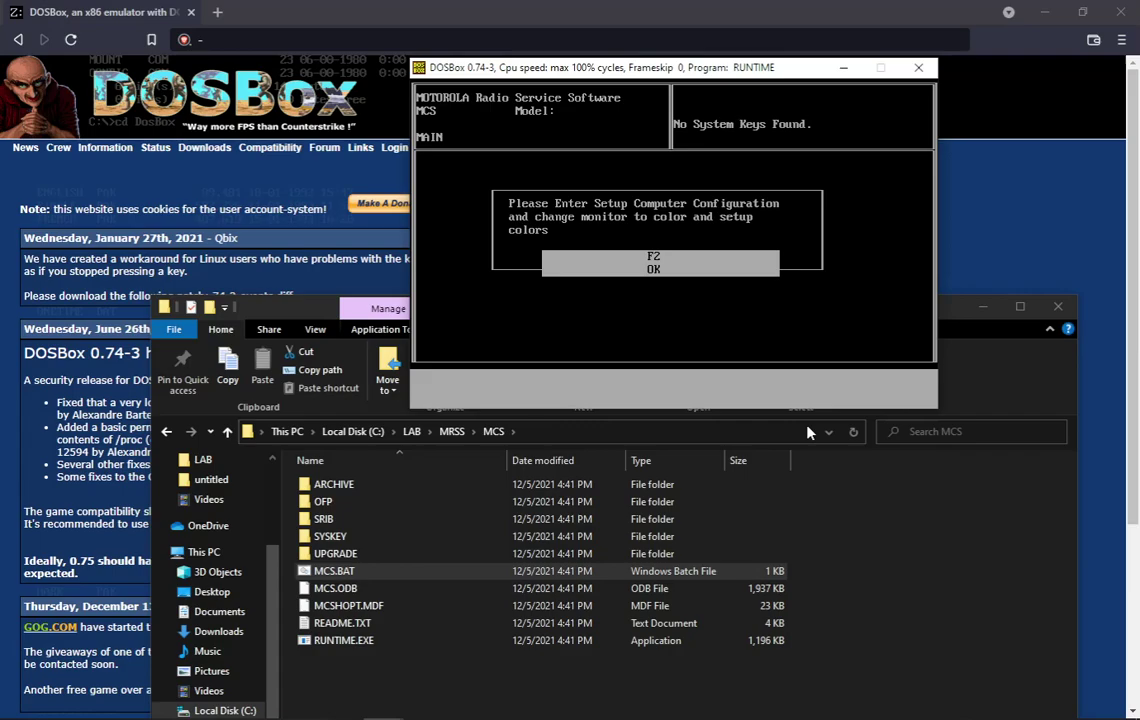
{"action": "key", "text": "F2"}
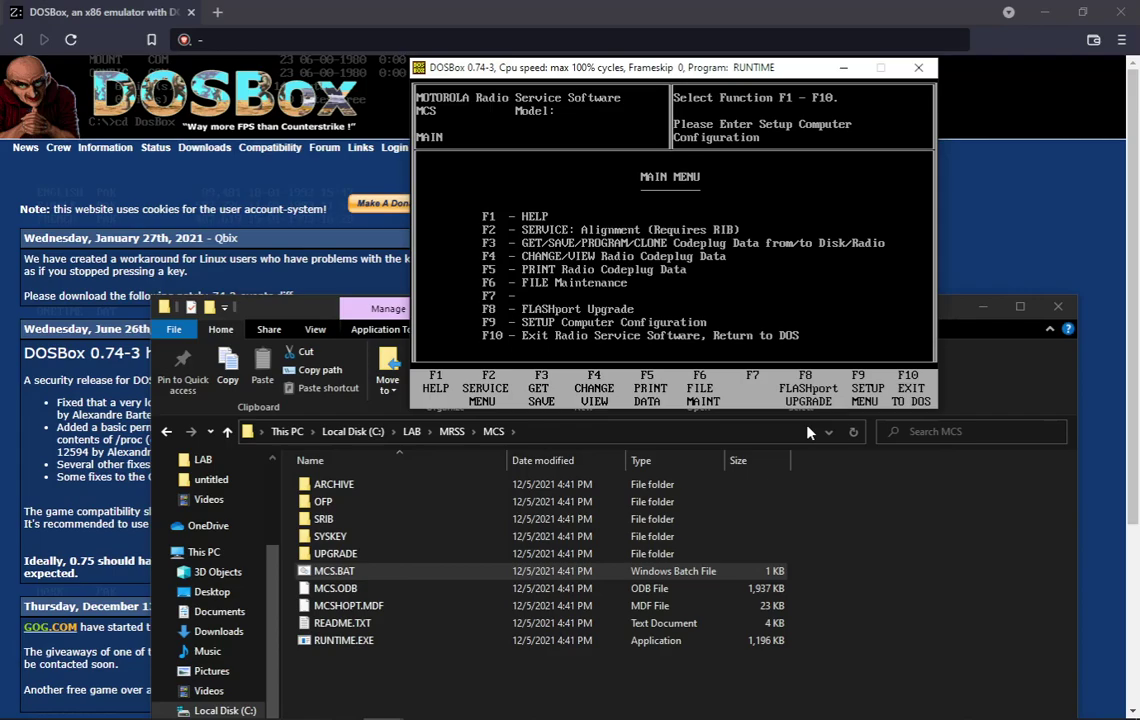
- Review the PC configuration of paths and ports in the computer setup, and exit back to the main menu without saving
{"action": "key", "text": "F9"}
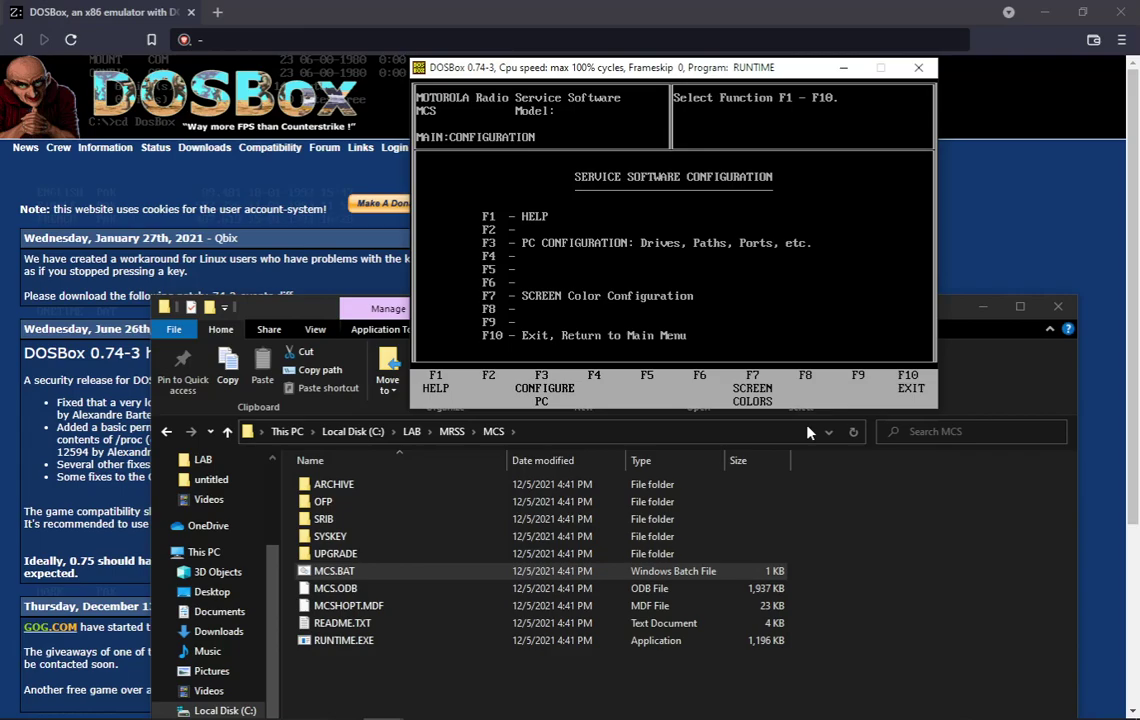
{"action": "key", "text": "F3"}
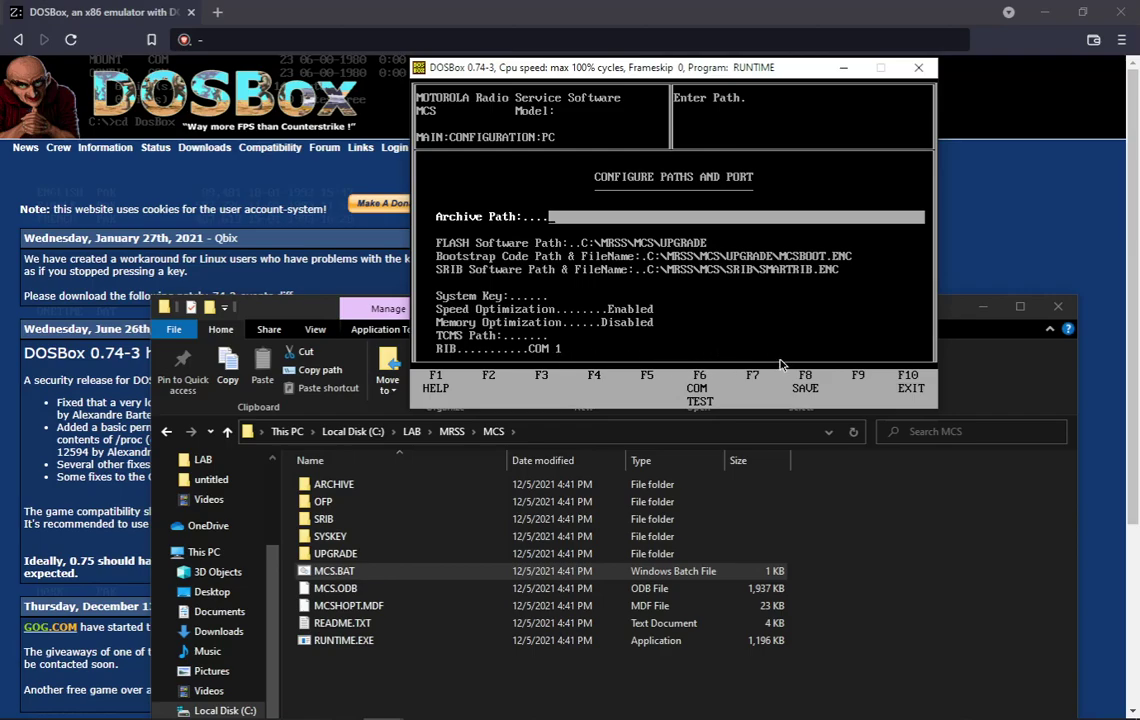
{"action": "left_click", "coordinate": [899, 393]}
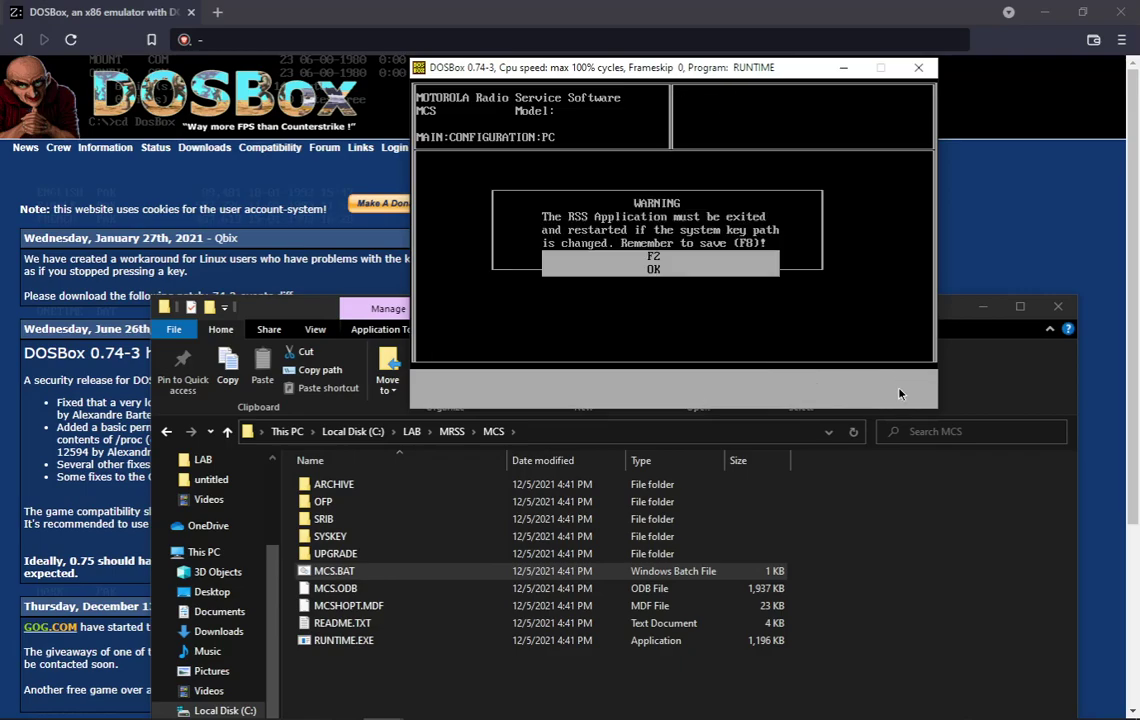
{"action": "key", "text": "F2"}
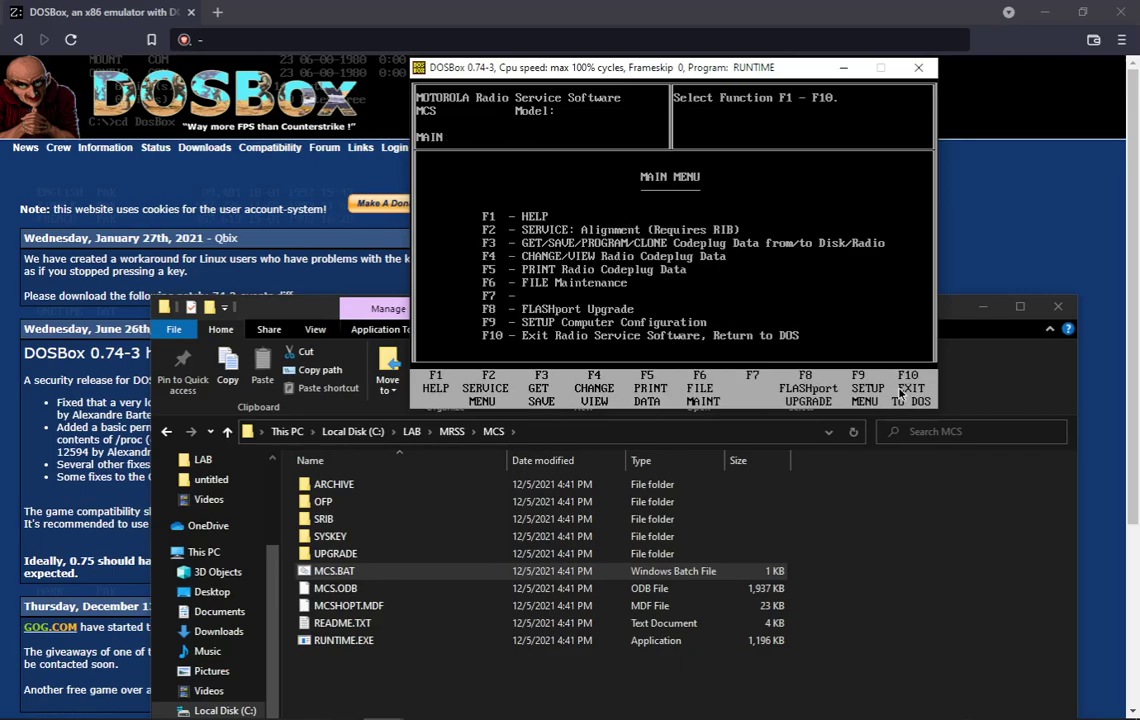